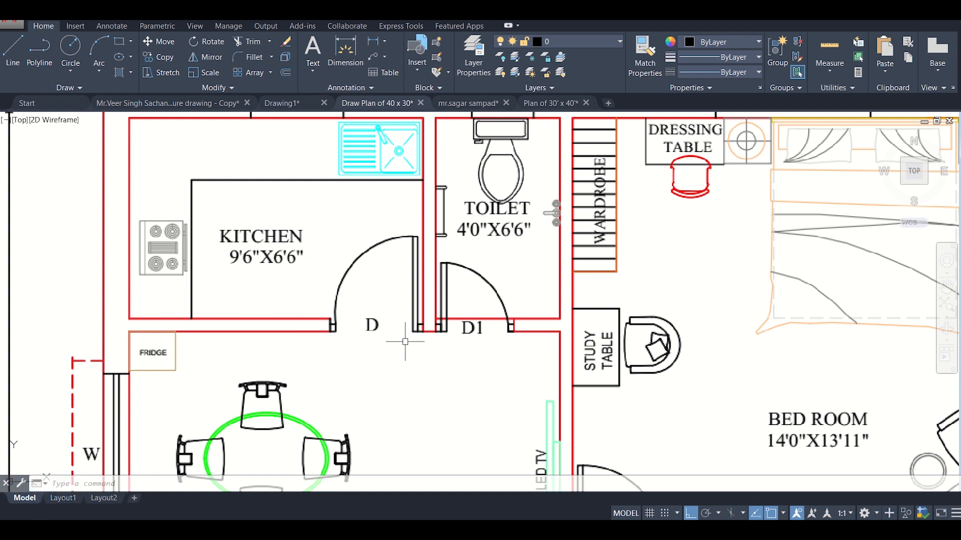
Draw a 2" by 3" rectangle in the empty kitchen area of the unfurnished floor plan
scroll(405, 342, down, 6)
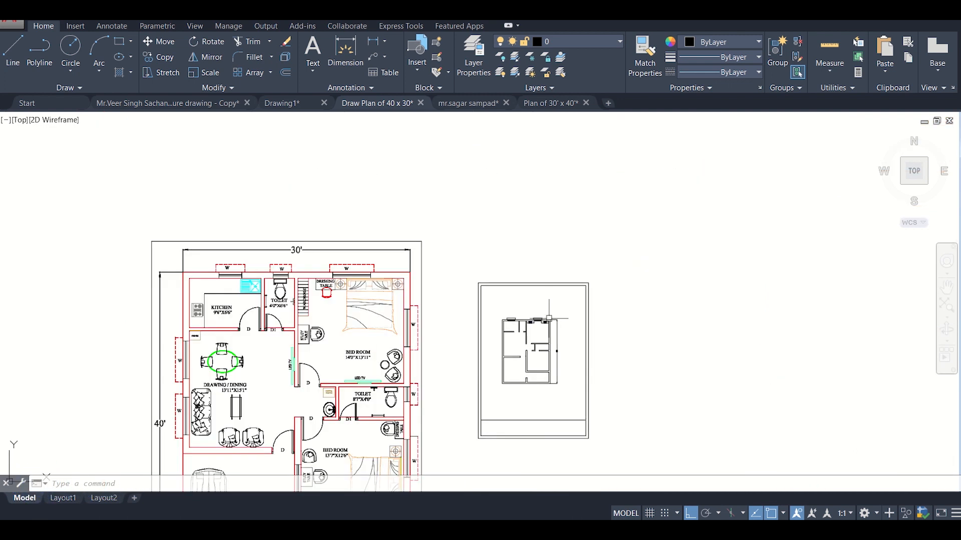
scroll(549, 318, up, 10)
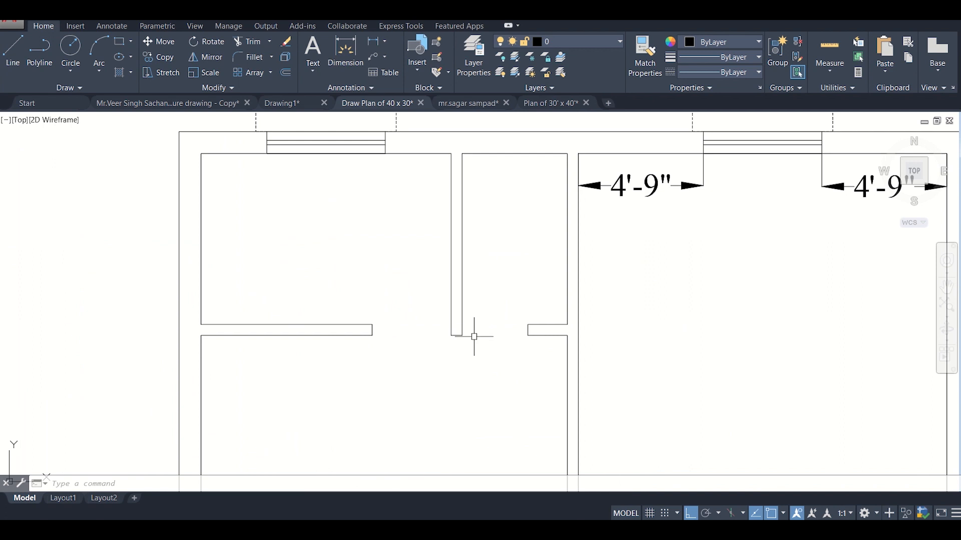
scroll(425, 328, down, 1)
scroll(354, 334, up, 2)
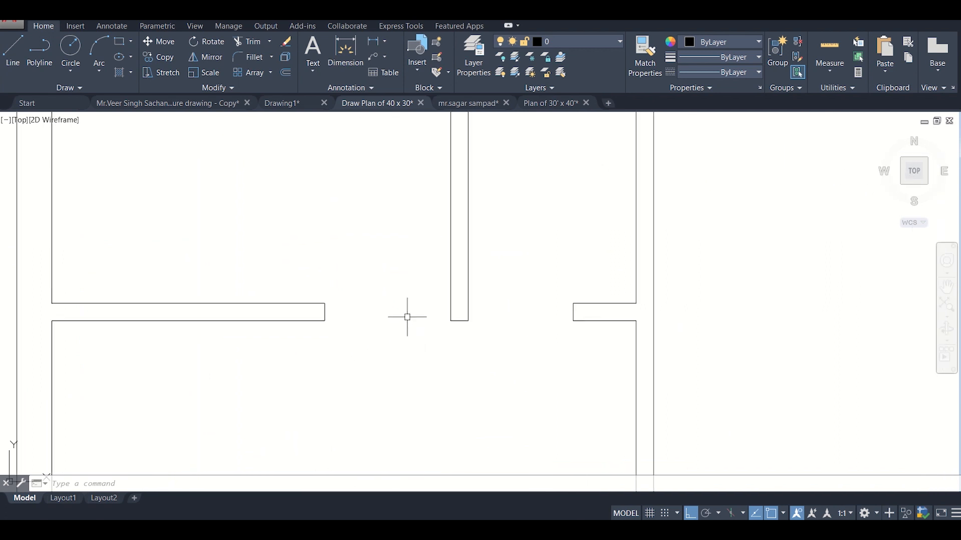
scroll(373, 296, up, 2)
scroll(373, 297, down, 4)
middle_drag(380, 279, 319, 317)
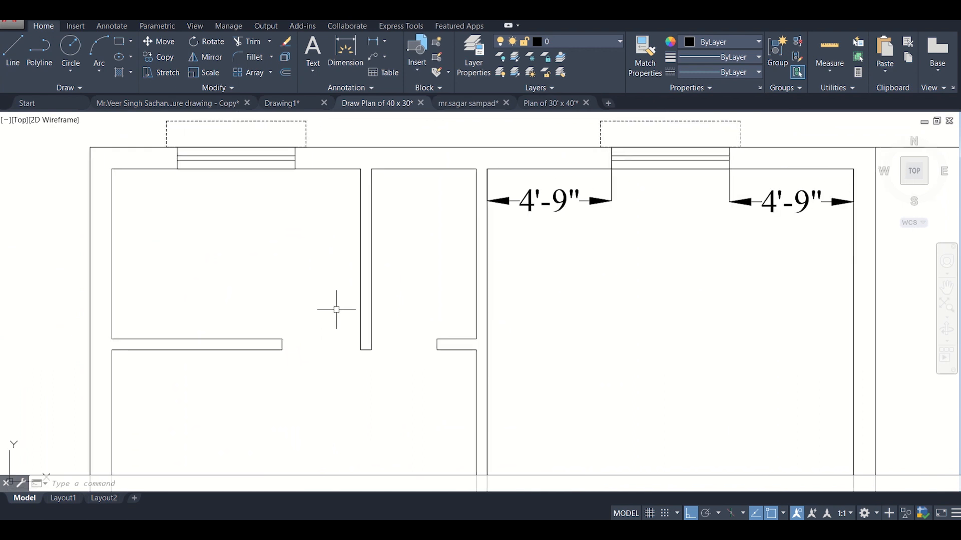
click(120, 45)
click(220, 261)
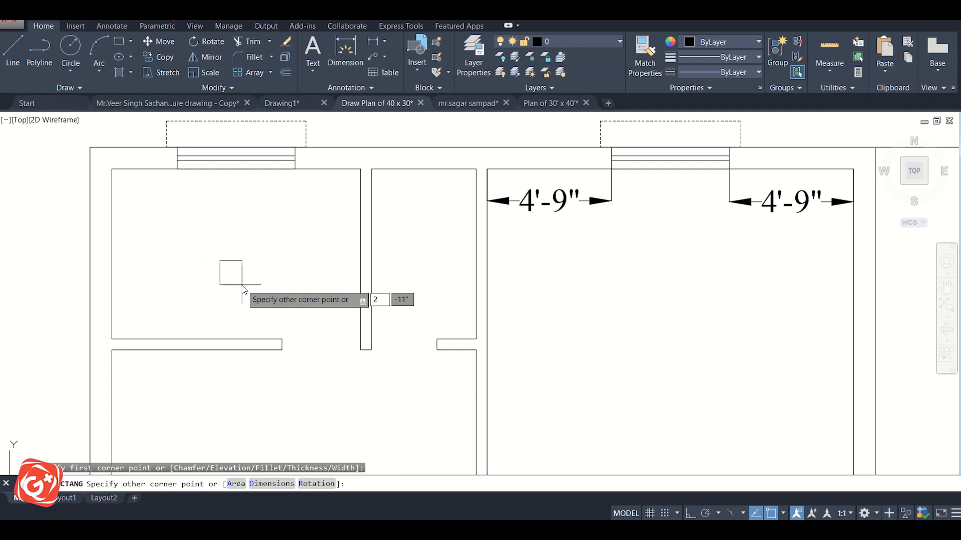
text(")
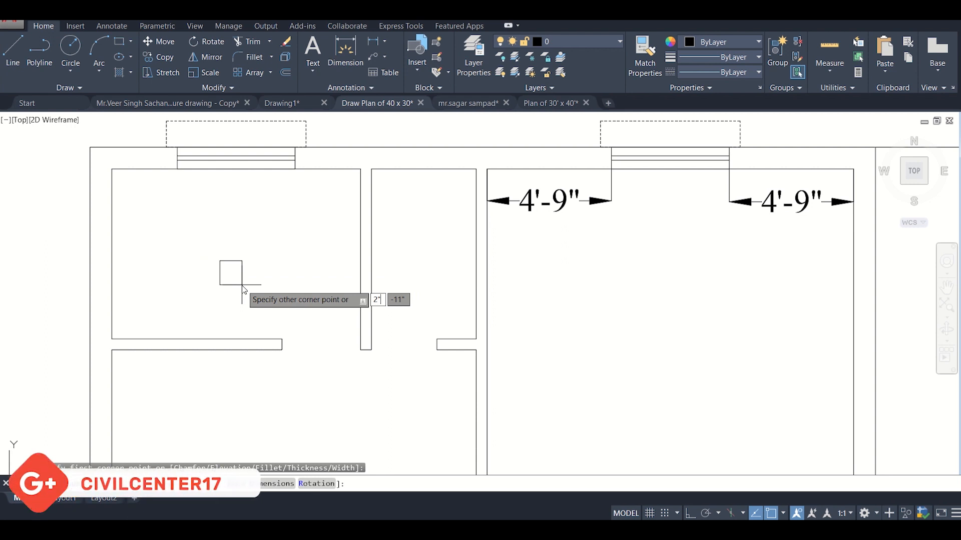
key(Tab)
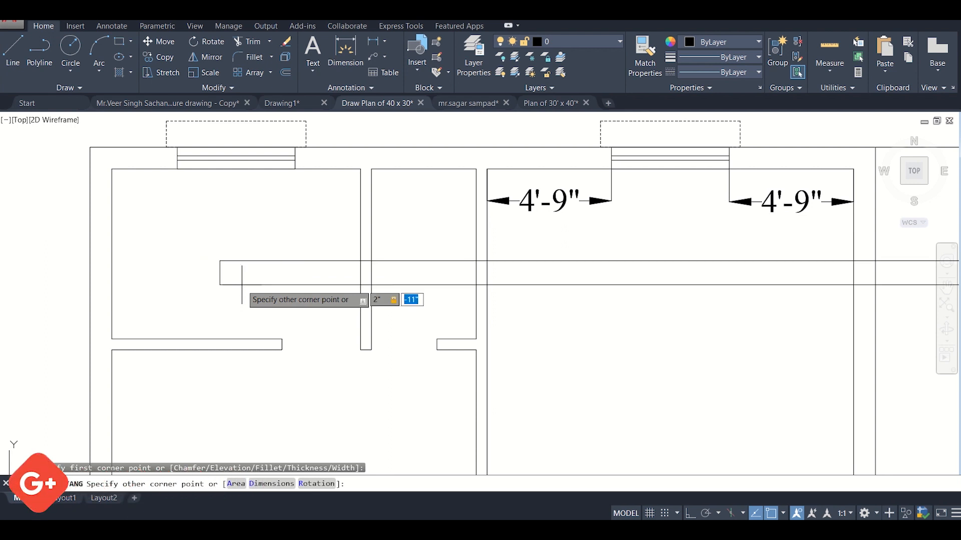
text(3)
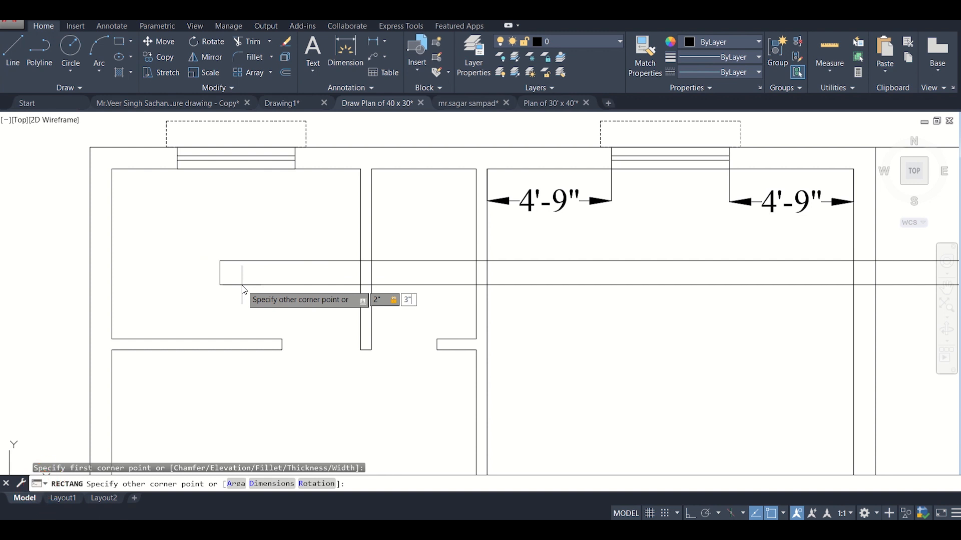
text(")
key(Return)
Copy the small rectangle by its lower-left corner to the lower corner of the wall end at the kitchen door opening
scroll(242, 285, up, 2)
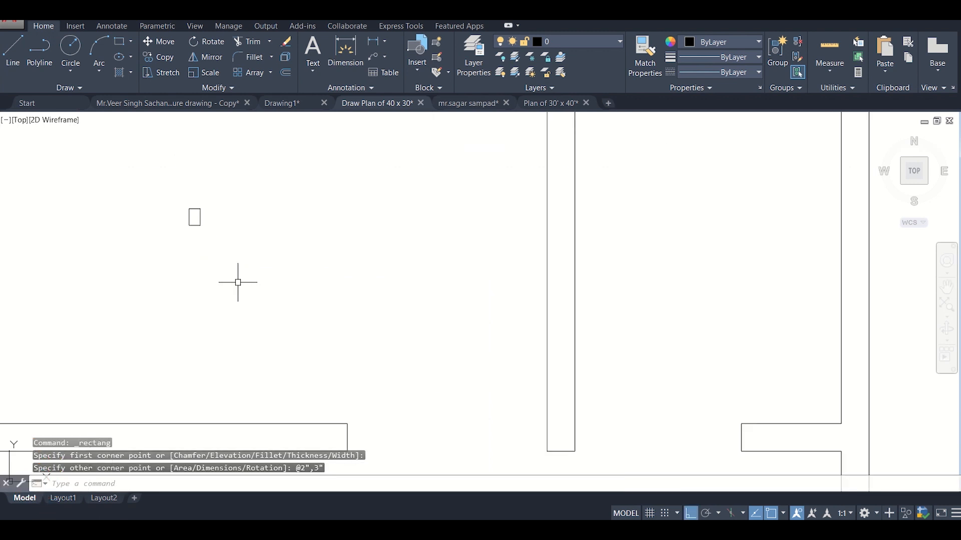
click(191, 221)
click(260, 294)
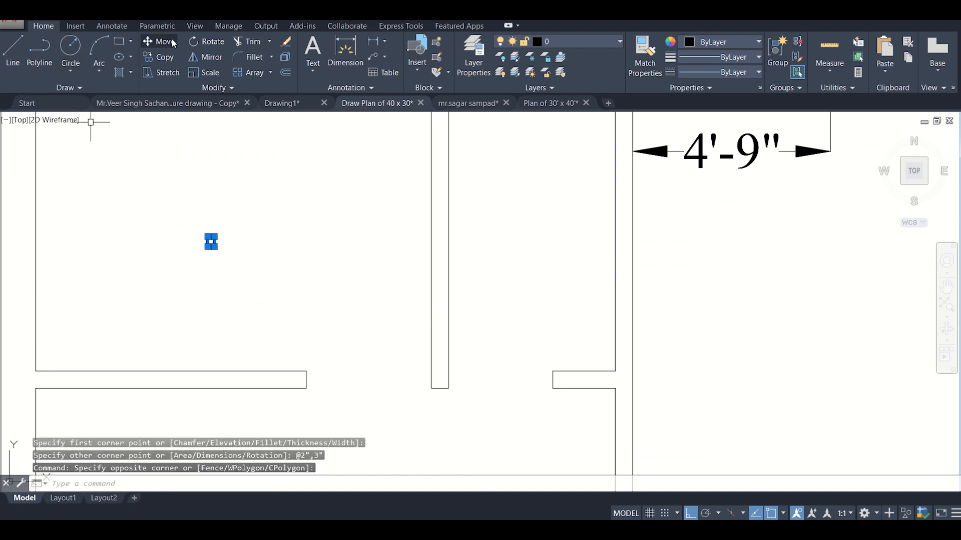
click(154, 56)
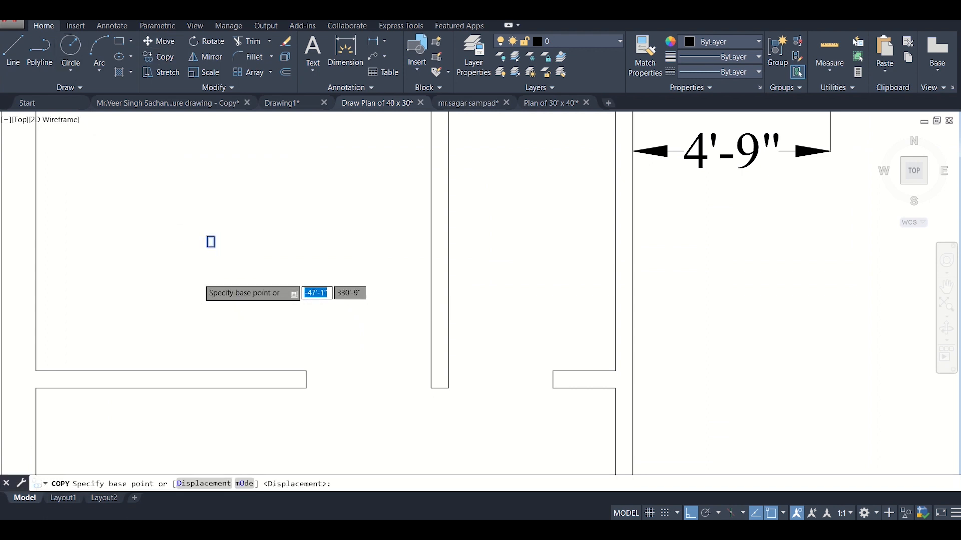
scroll(199, 280, up, 2)
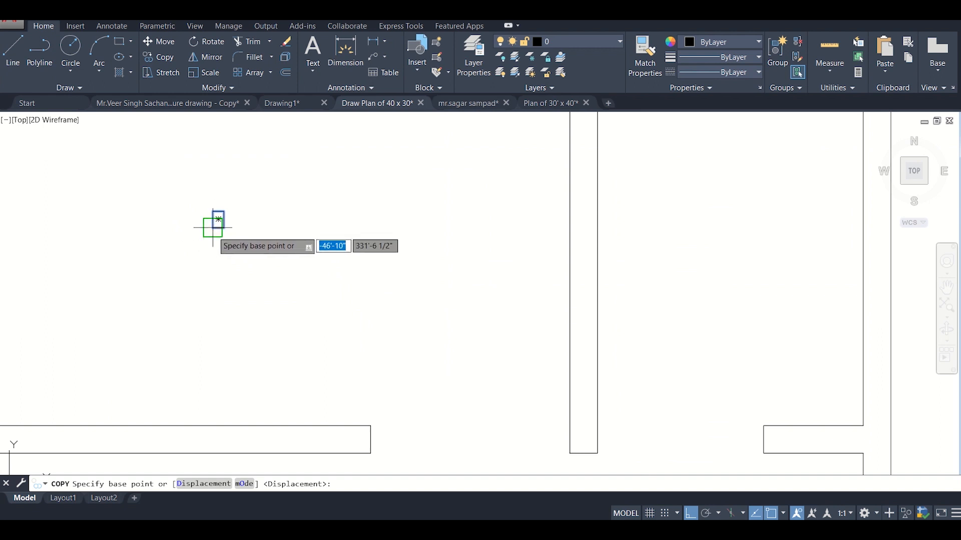
click(216, 222)
middle_drag(334, 397, 311, 288)
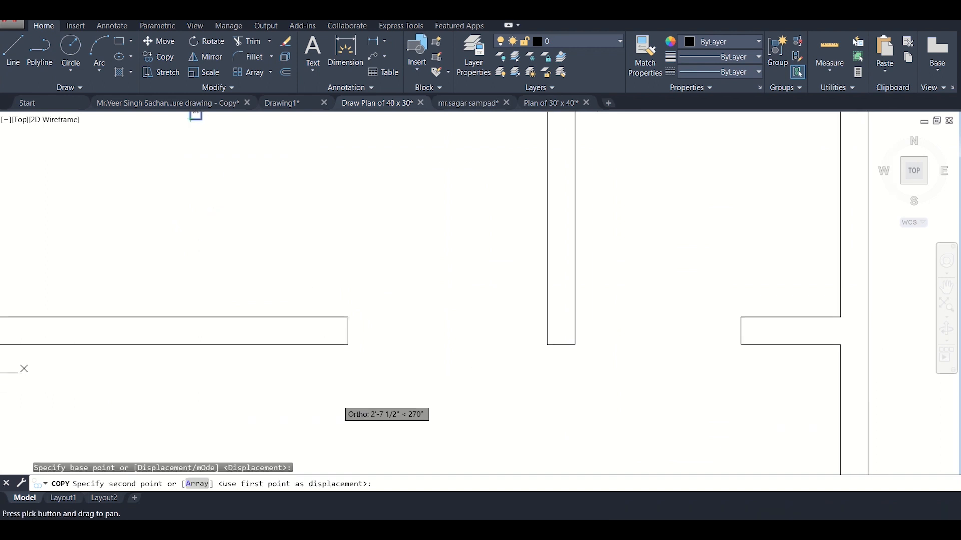
click(349, 344)
key(Escape)
Select the door jamb rectangle at the kitchen wall end and start the Copy command on it
scroll(345, 343, up, 3)
click(350, 289)
click(446, 400)
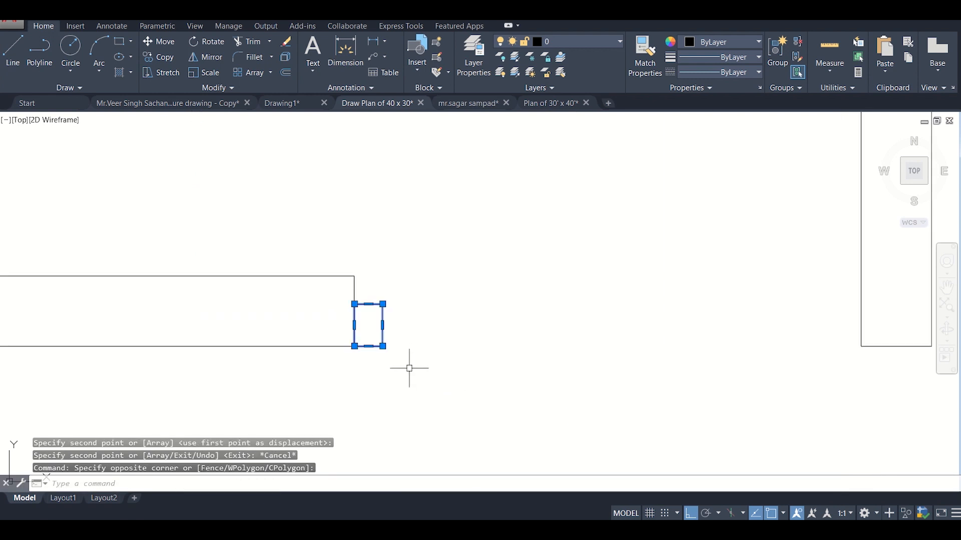
click(165, 59)
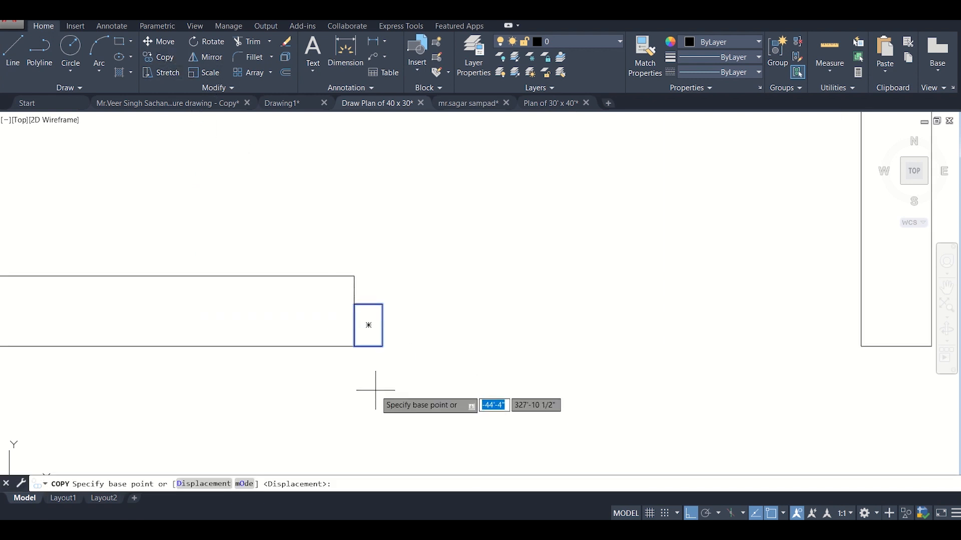
Check which object snap modes are enabled in the object snap settings, leaving them as they are
click(783, 514)
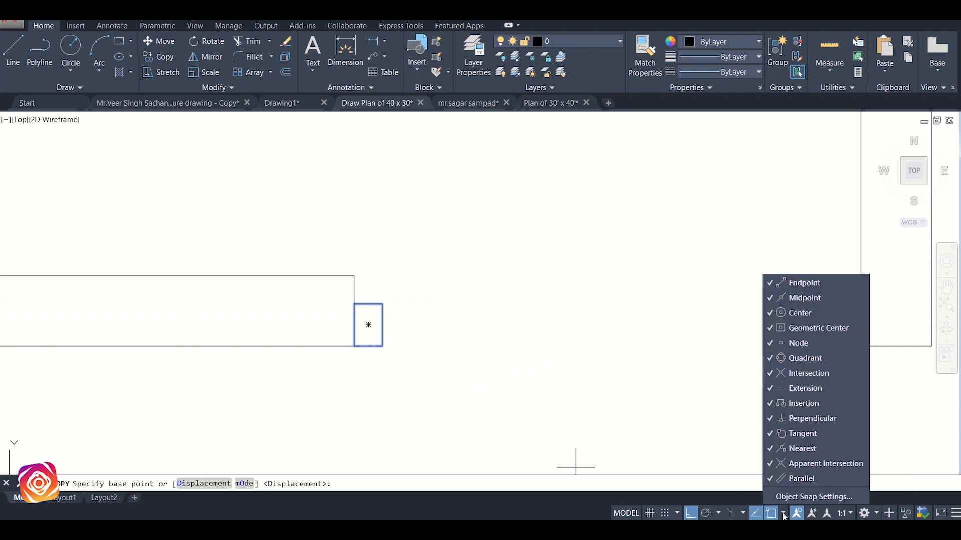
click(783, 516)
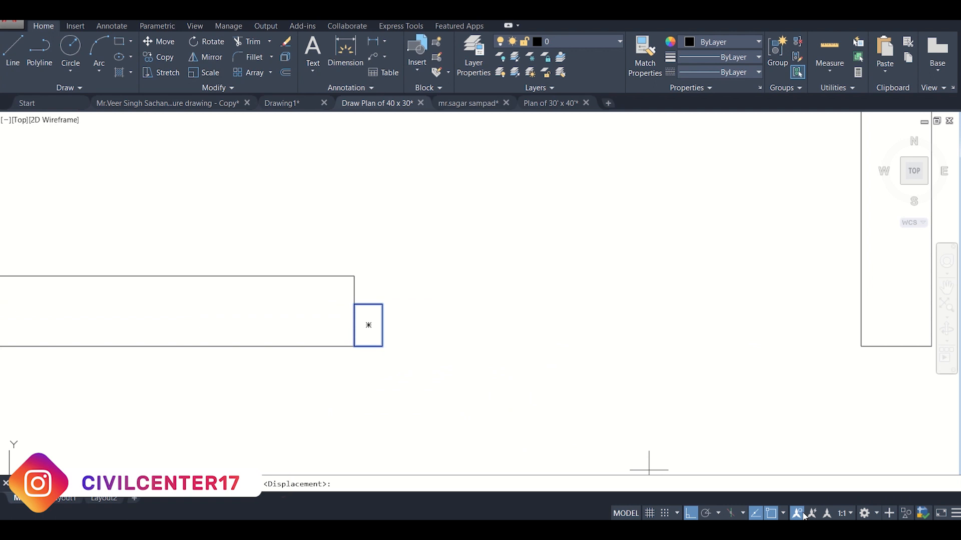
click(783, 514)
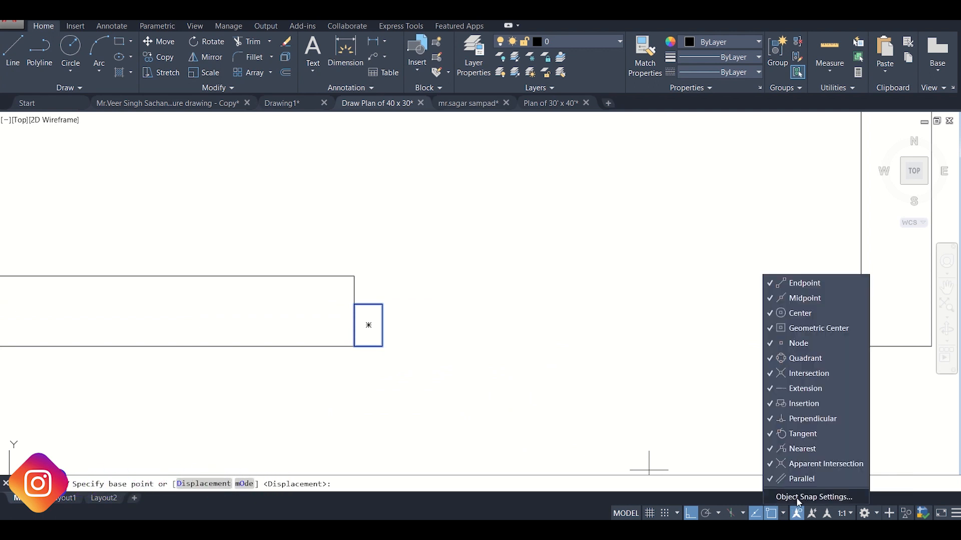
click(797, 498)
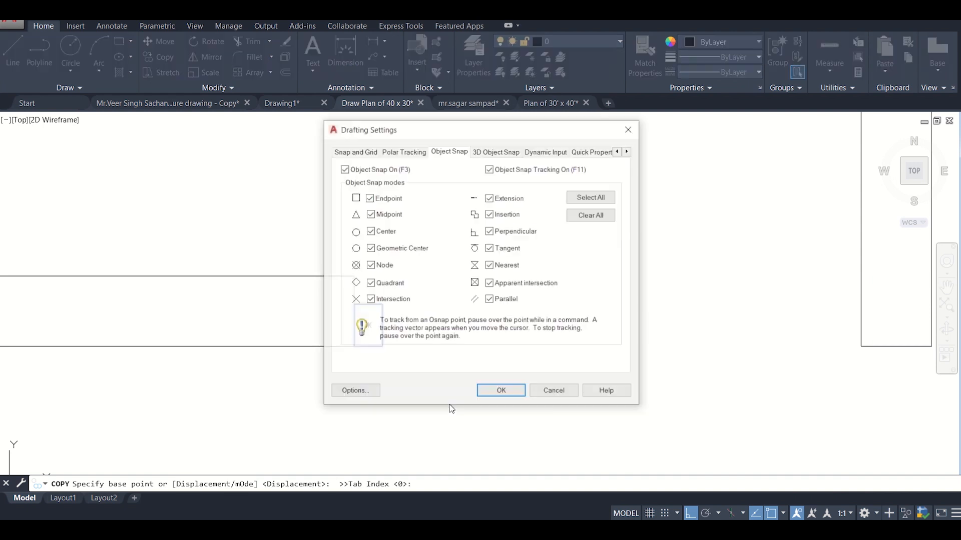
click(489, 389)
click(783, 514)
click(796, 497)
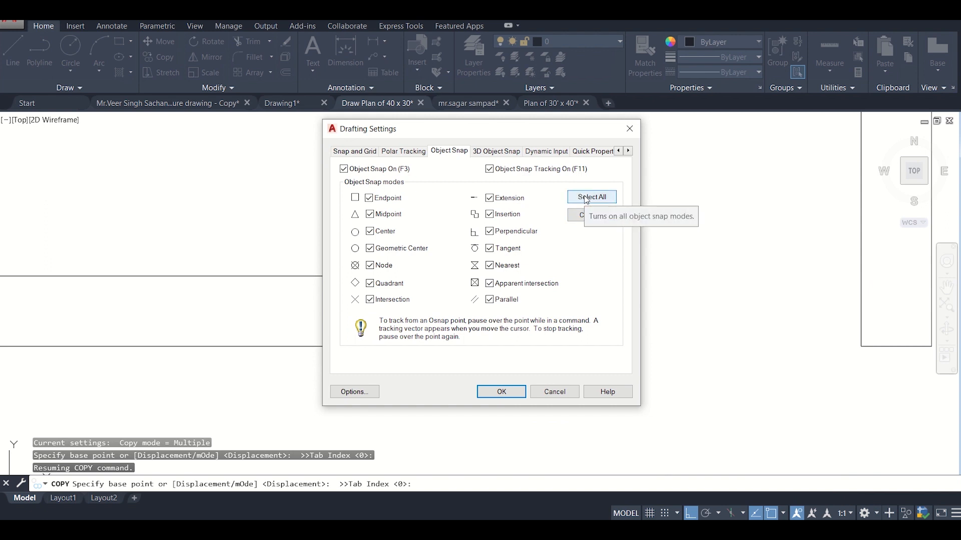
click(630, 129)
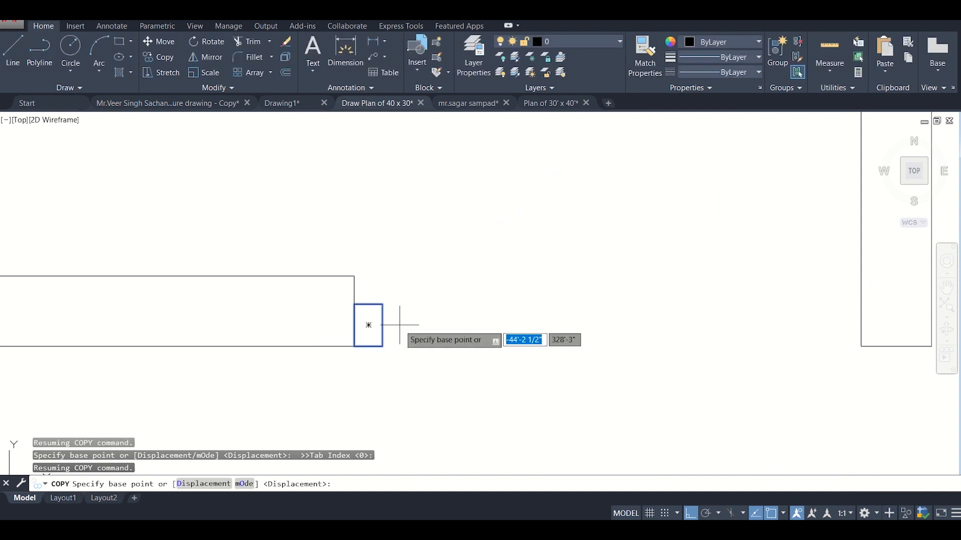
Place the jamb copy by its lower-right corner at the lower corner of the wall across the kitchen door opening
scroll(412, 329, up, 3)
scroll(411, 328, down, 3)
middle_drag(420, 332, 347, 323)
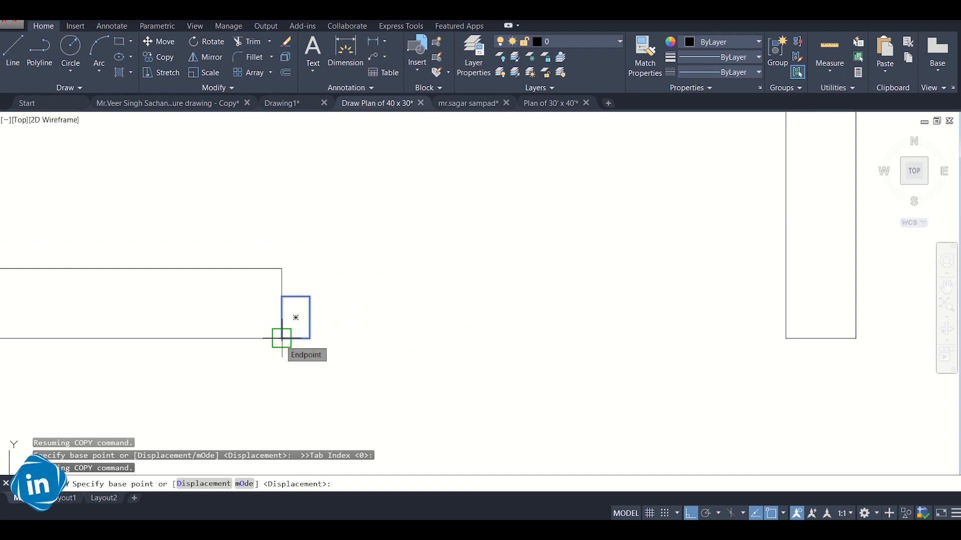
click(310, 338)
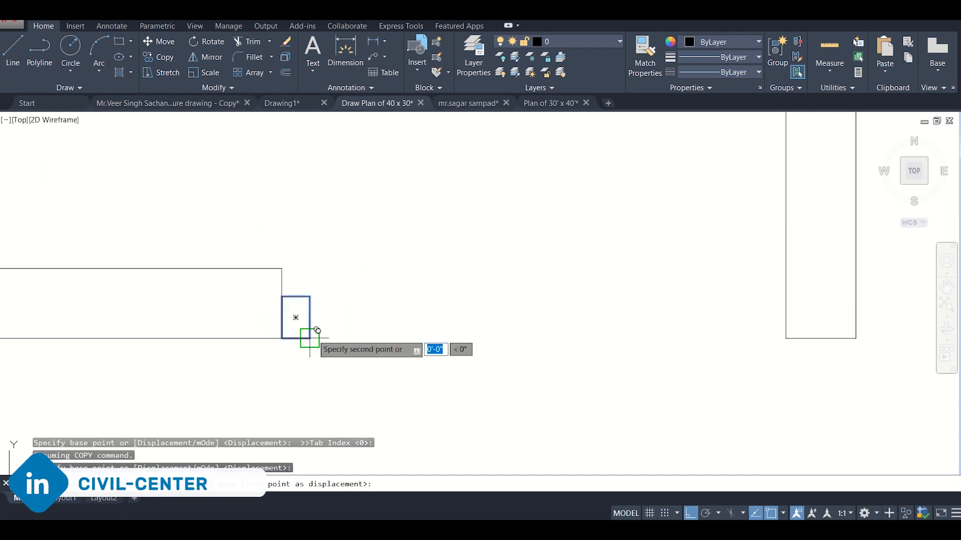
click(785, 338)
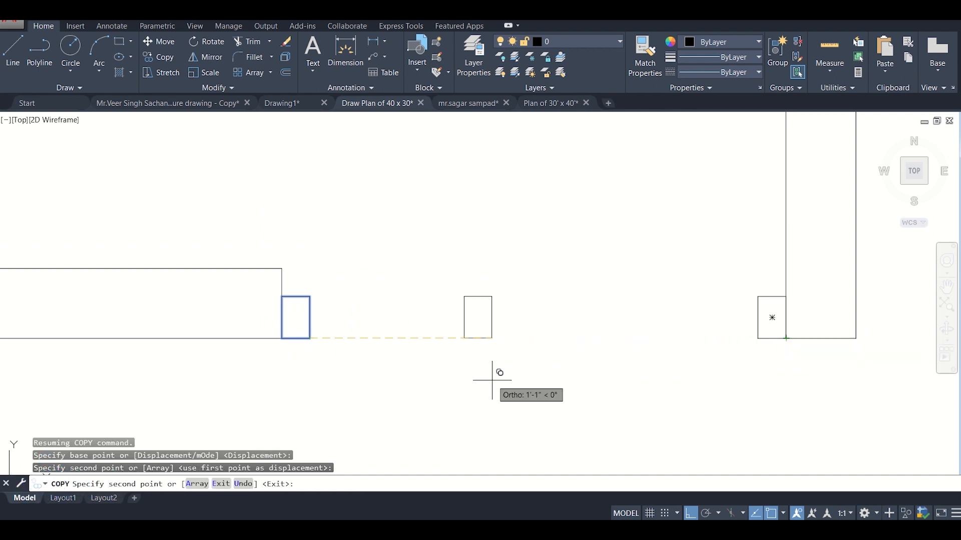
key(Escape)
Draw a 1" by 2' rectangle above the kitchen door opening as the door leaf
scroll(489, 375, down, 2)
middle_drag(497, 369, 415, 349)
mouse_move(490, 351)
middle_down()
mouse_move(424, 325)
mouse_move(437, 307)
mouse_move(465, 371)
middle_up()
scroll(425, 325, down, 2)
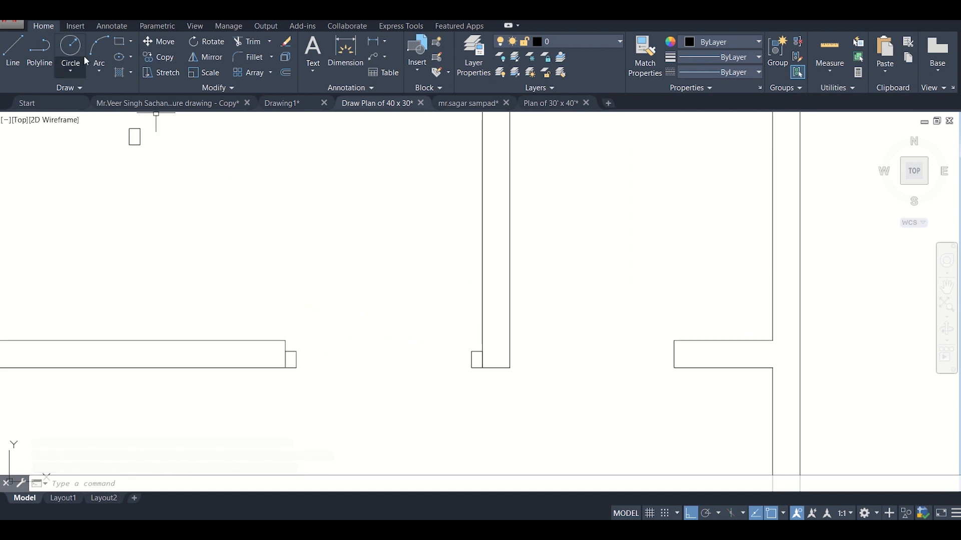
click(120, 40)
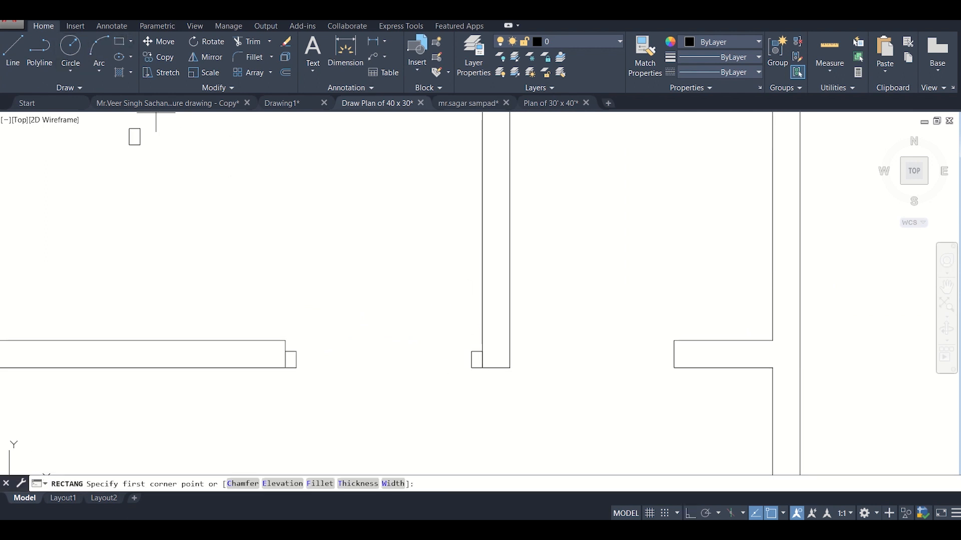
click(344, 189)
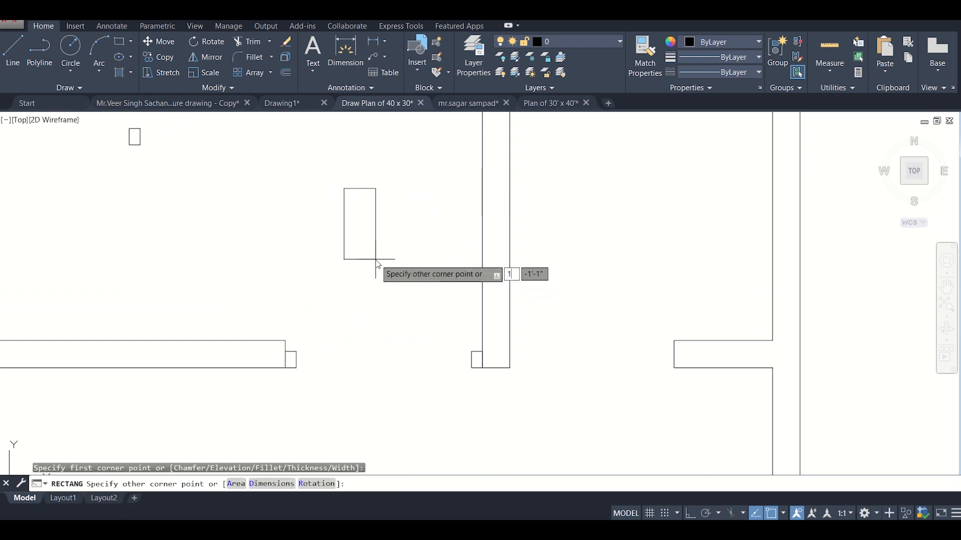
text(1')
key(Tab)
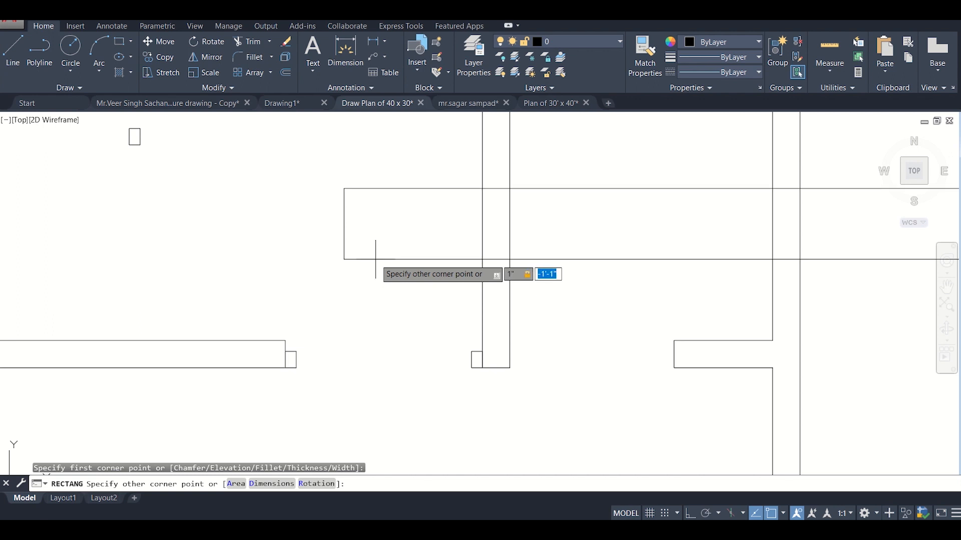
text(2')
key(Return)
Move the door leaf by its lower-right corner to the lower-left corner of the jamb beside the kitchen–toilet wall
middle_drag(375, 259, 378, 294)
scroll(364, 237, down, 2)
middle_drag(364, 238, 380, 295)
scroll(379, 295, up, 2)
click(349, 140)
click(419, 326)
middle_drag(410, 329, 386, 266)
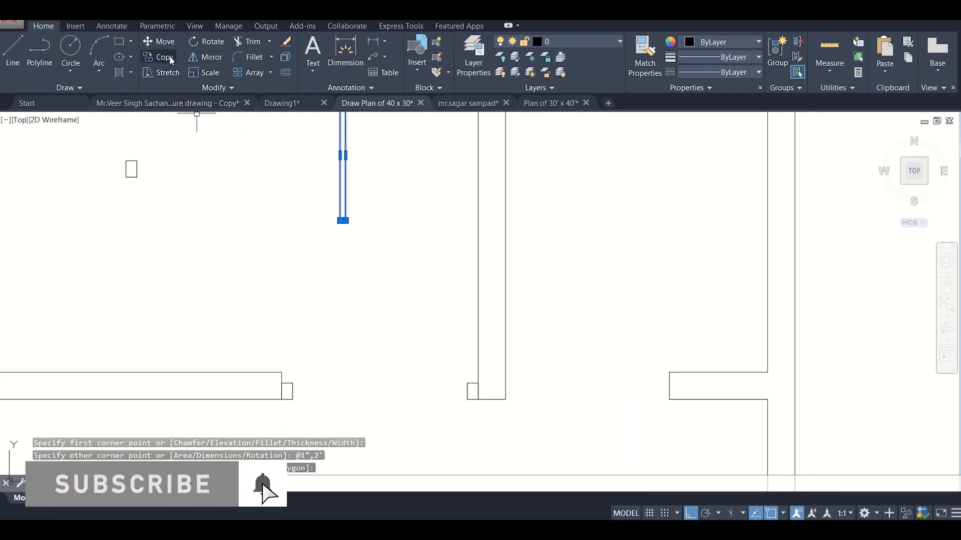
click(159, 41)
scroll(334, 207, up, 4)
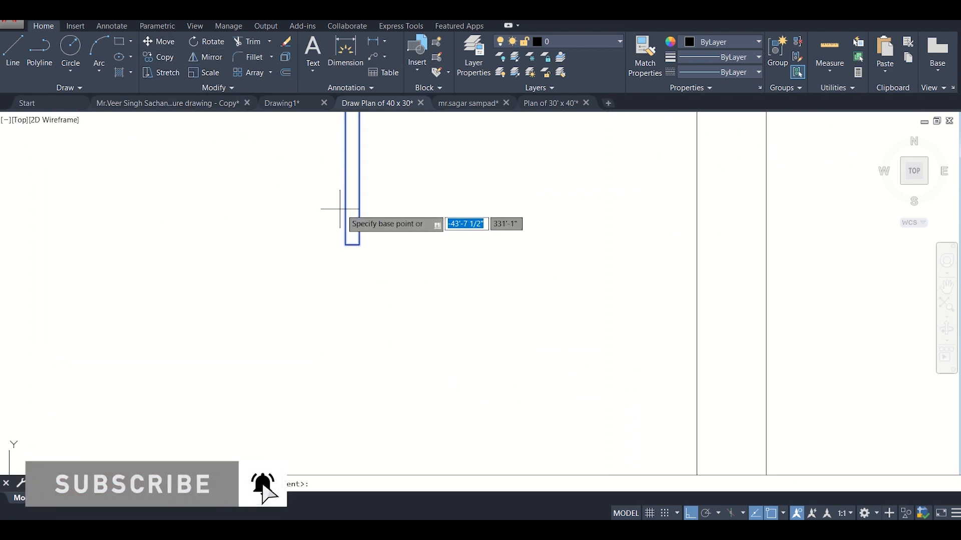
click(359, 245)
scroll(440, 324, down, 2)
scroll(425, 336, up, 3)
scroll(441, 348, up, 3)
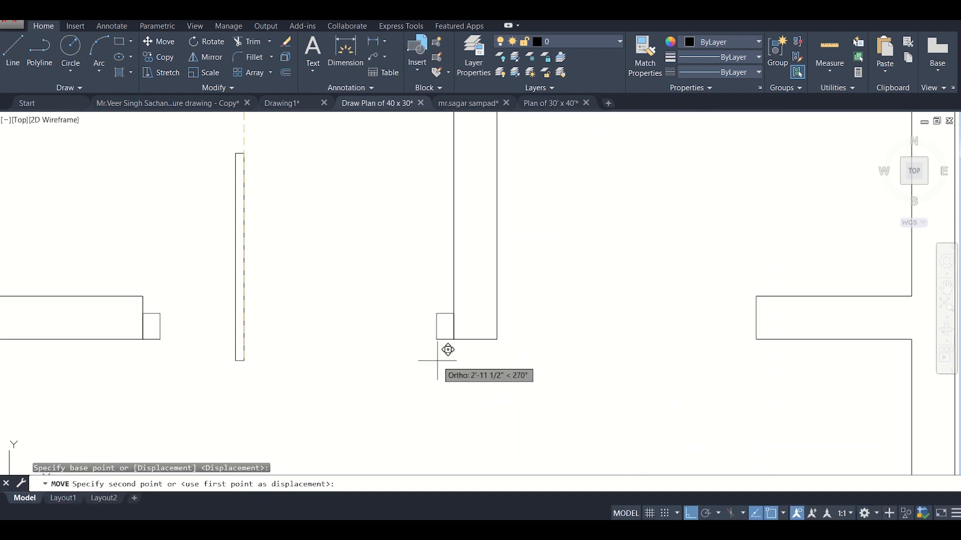
click(446, 352)
Delete the original 2" by 3" rectangle left over in the kitchen
scroll(316, 333, down, 3)
click(132, 154)
click(214, 243)
key(Delete)
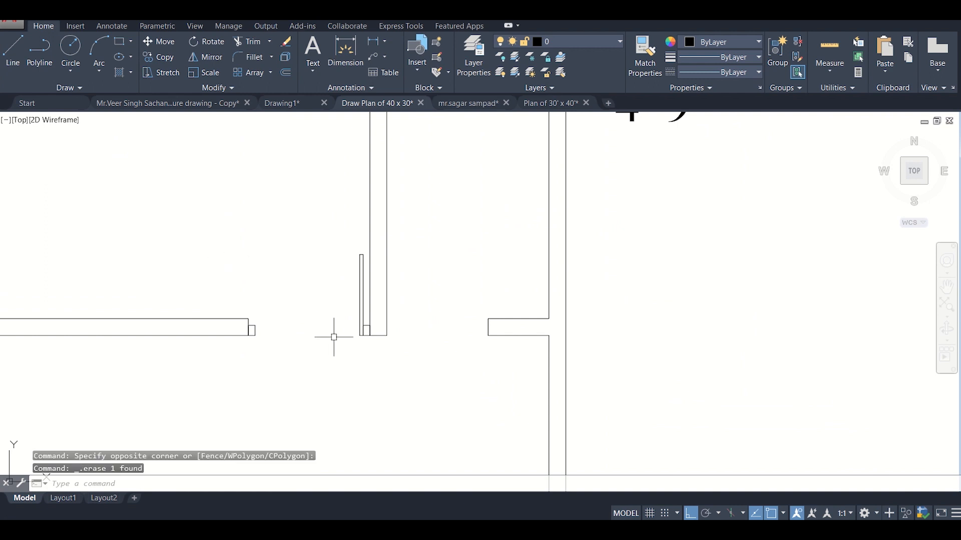
With Ortho off, draw a 3-point arc from the far jamb's upper-right corner to the upper-left corner of the kitchen door leaf
scroll(334, 337, up, 2)
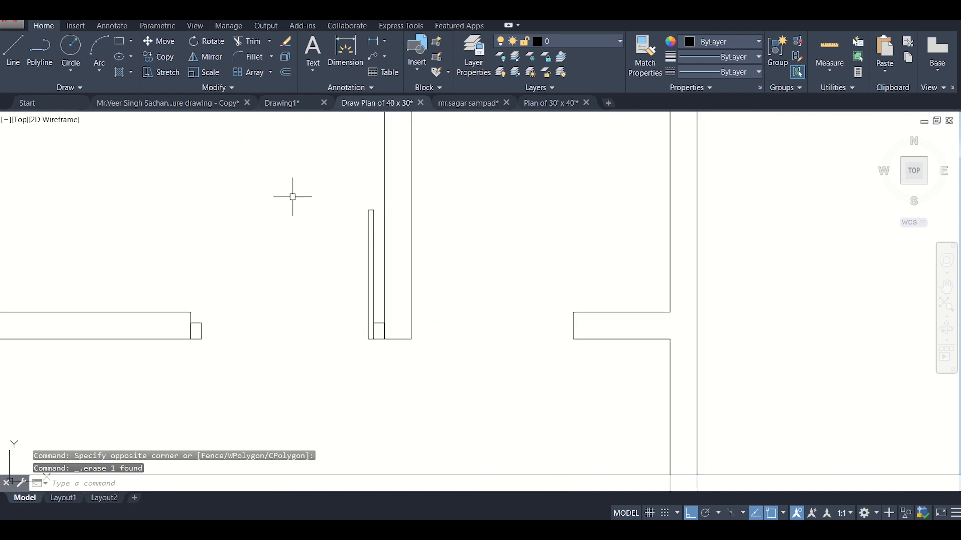
click(98, 69)
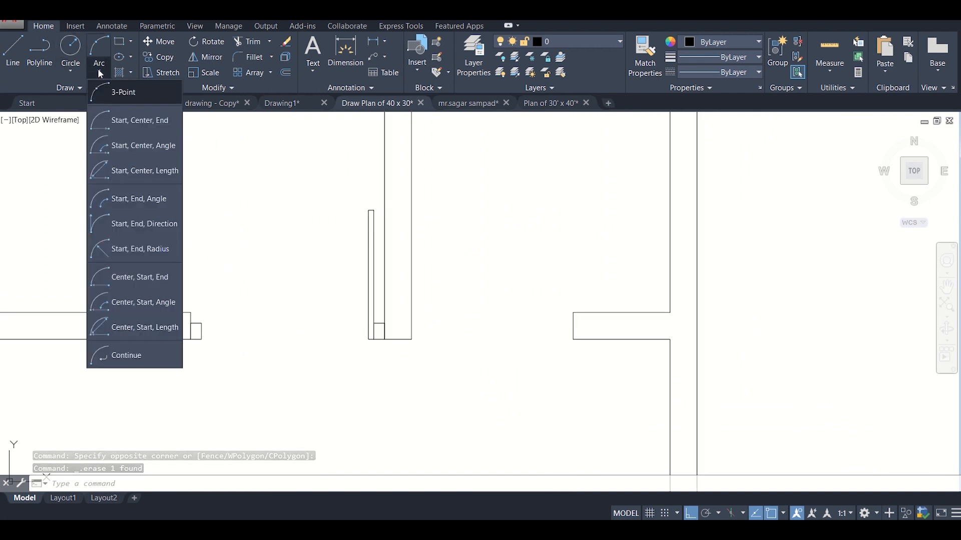
click(114, 94)
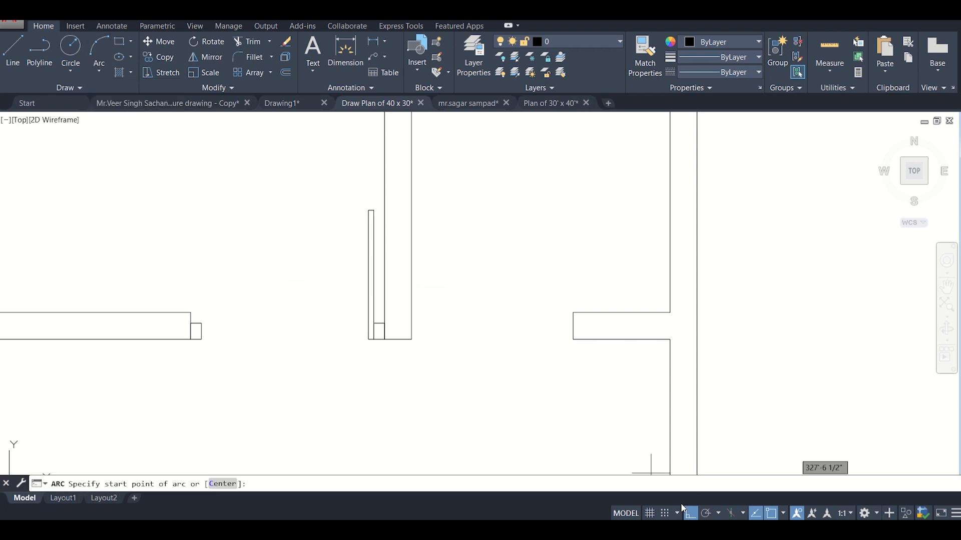
click(201, 322)
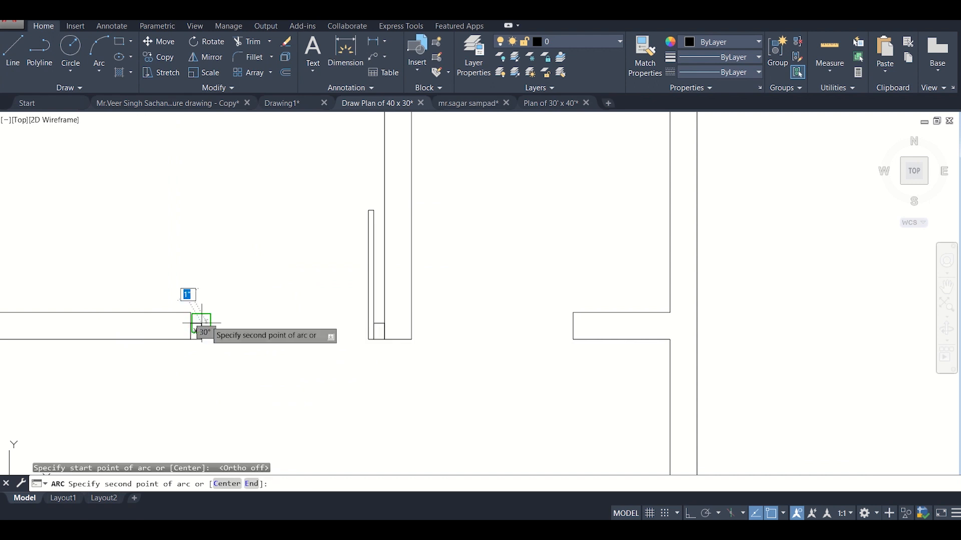
click(269, 257)
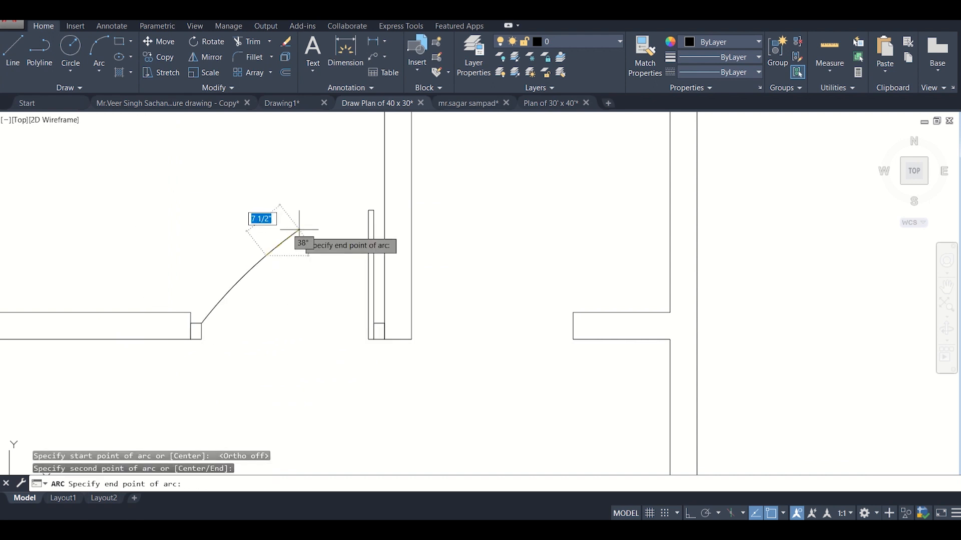
click(369, 212)
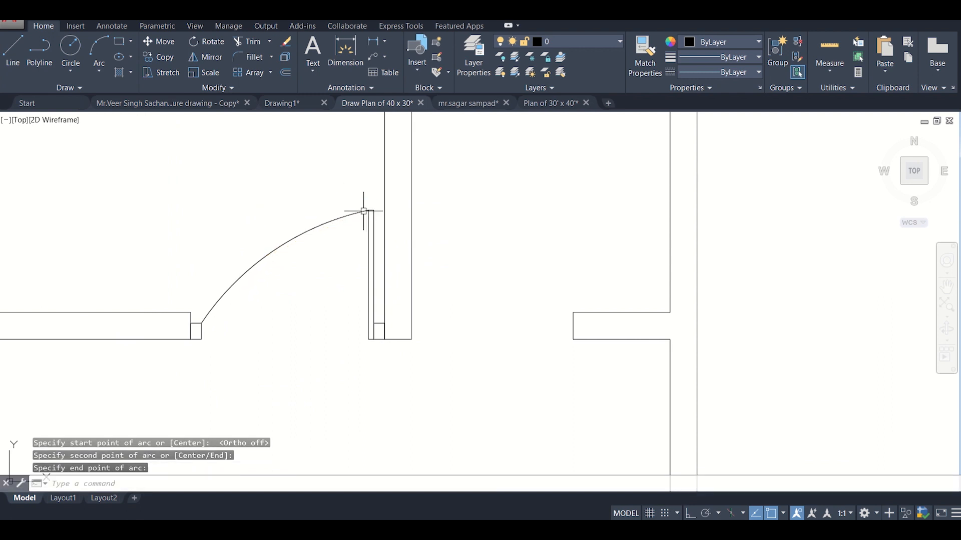
Stretch the swing arc's midpoint slightly outward, up and away from the door opening, to give the arc a rounder curve
click(270, 255)
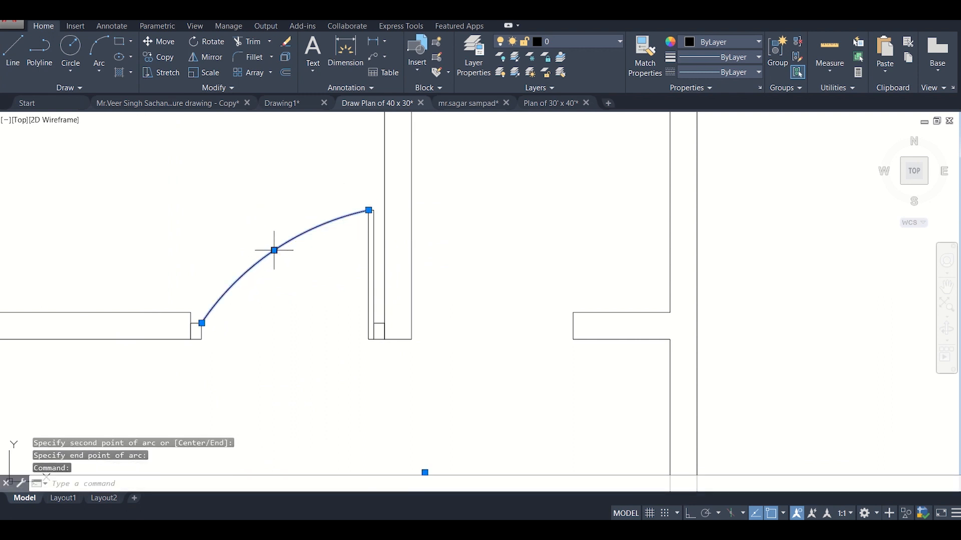
click(274, 250)
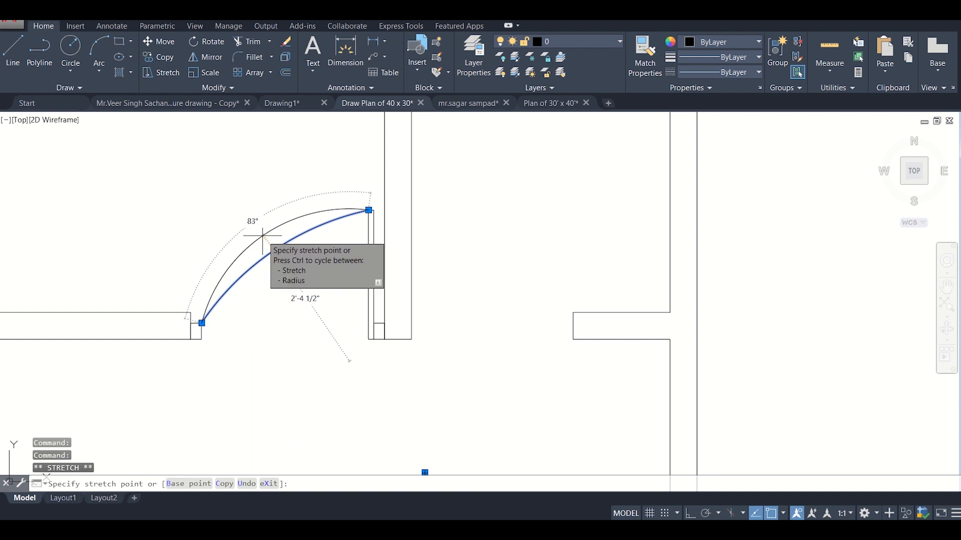
click(266, 239)
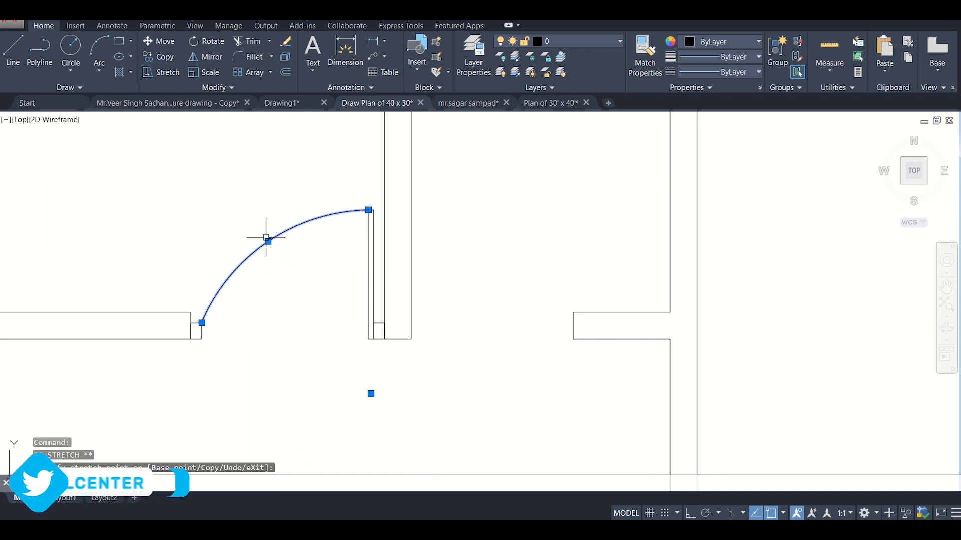
scroll(268, 225, up, 2)
scroll(269, 231, down, 4)
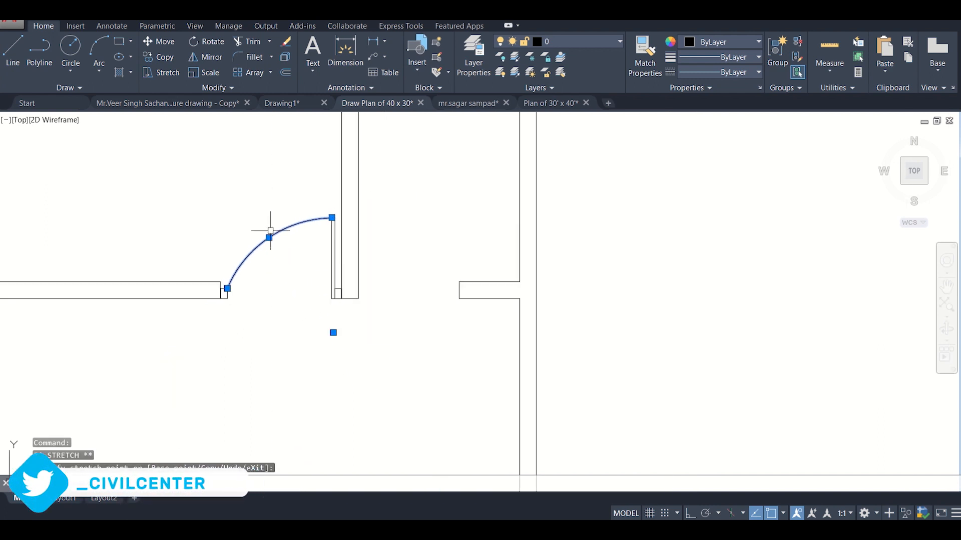
key(Escape)
Add the multiline text "D" in the kitchen door opening beneath the swing arc, in the T100 style at 10" height
scroll(273, 277, up, 2)
scroll(294, 300, down, 3)
middle_drag(228, 302, 292, 284)
scroll(294, 285, down, 2)
mouse_move(359, 295)
middle_down()
mouse_move(363, 316)
mouse_move(327, 313)
middle_up()
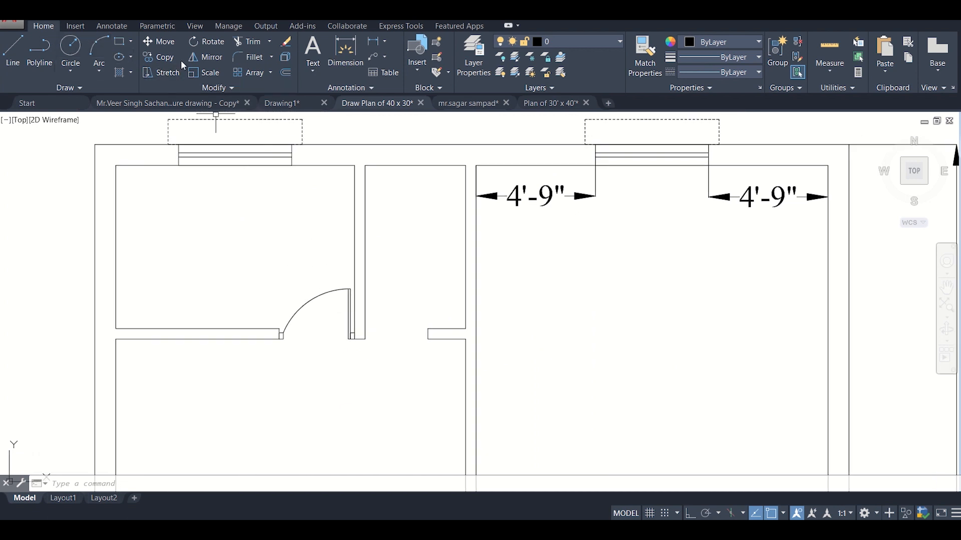
click(310, 68)
click(347, 95)
scroll(332, 336, up, 4)
click(288, 296)
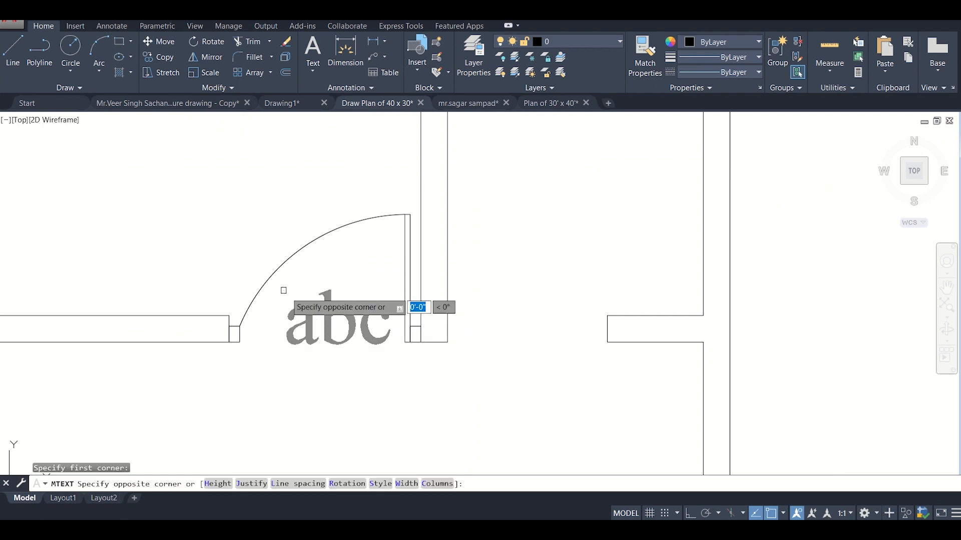
click(361, 351)
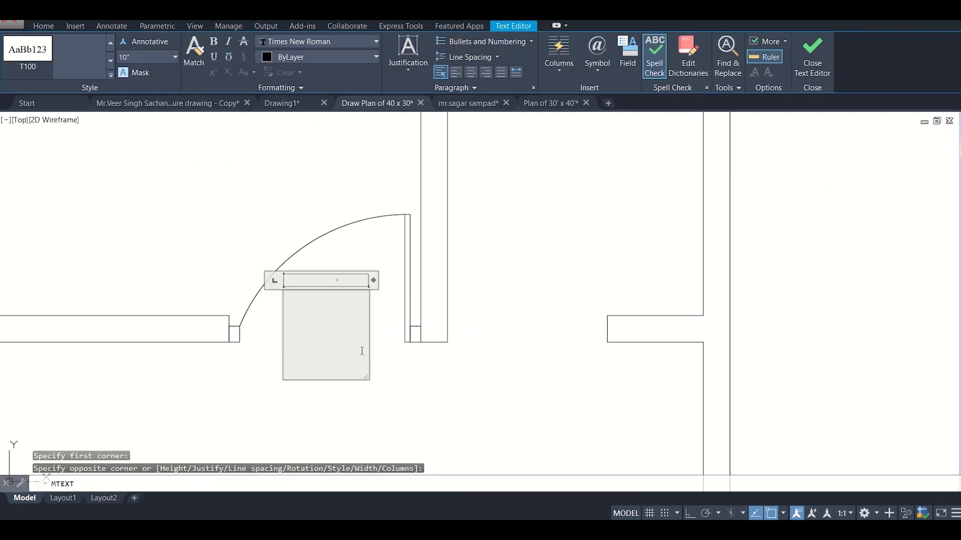
text(D)
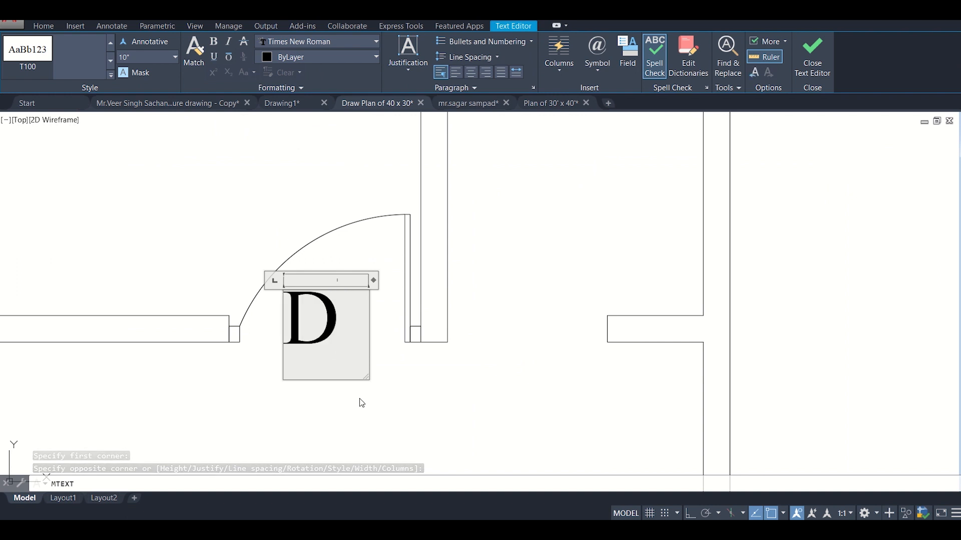
click(362, 402)
Move the "D" label slightly toward the door leaf, keeping it inside the kitchen door opening beneath the swing arc
click(332, 307)
scroll(332, 306, down, 4)
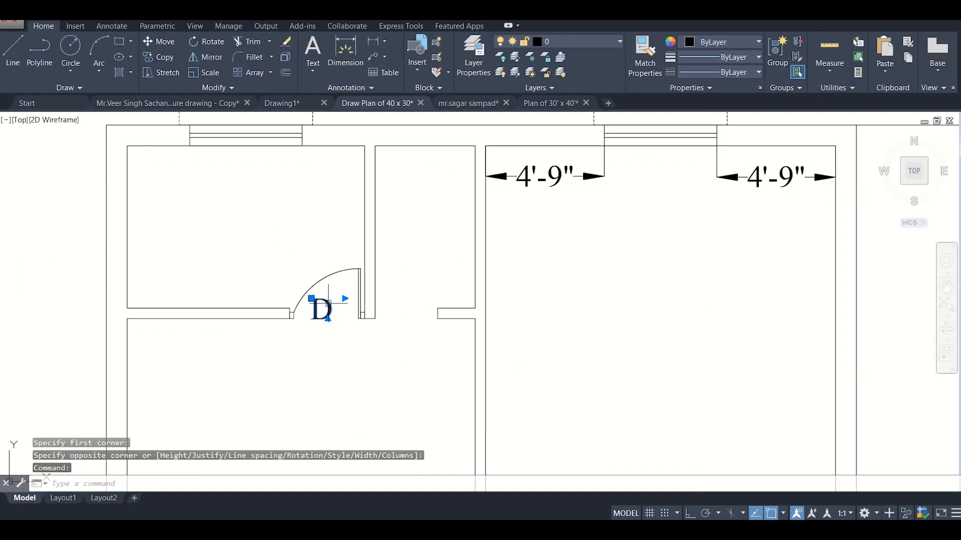
key(Return)
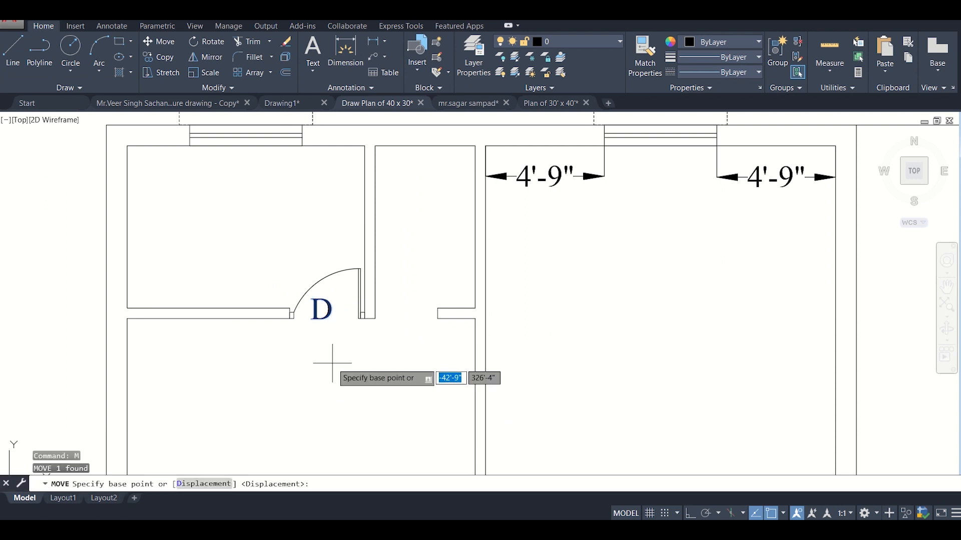
click(326, 341)
scroll(335, 340, up, 2)
scroll(333, 325, down, 2)
scroll(363, 298, up, 4)
scroll(332, 287, down, 2)
scroll(332, 285, up, 1)
scroll(330, 286, down, 1)
click(331, 286)
scroll(331, 287, down, 2)
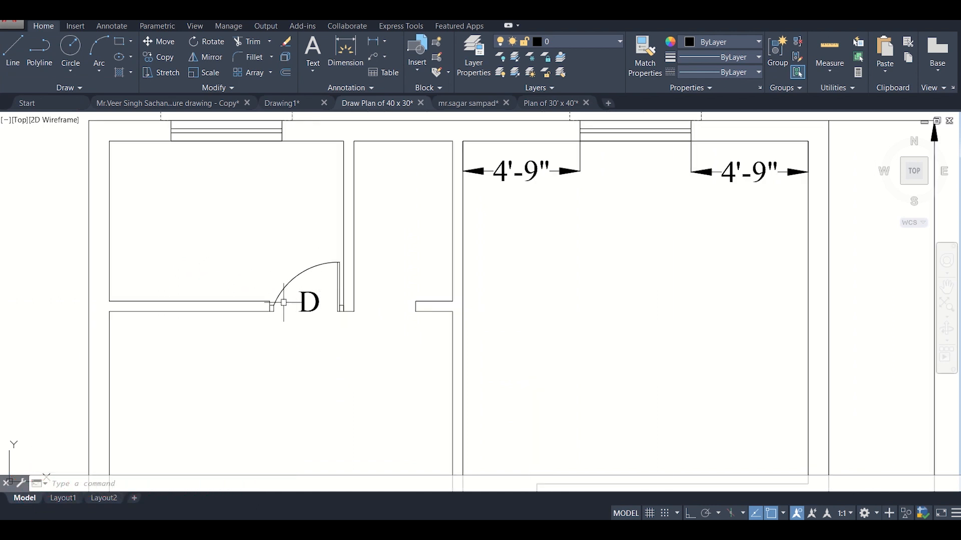
scroll(284, 302, up, 4)
middle_drag(297, 297, 310, 348)
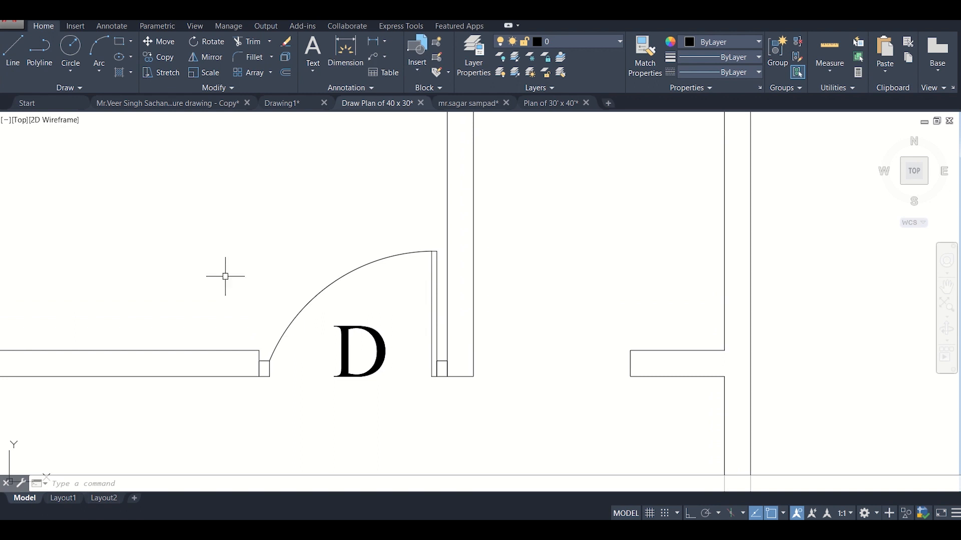